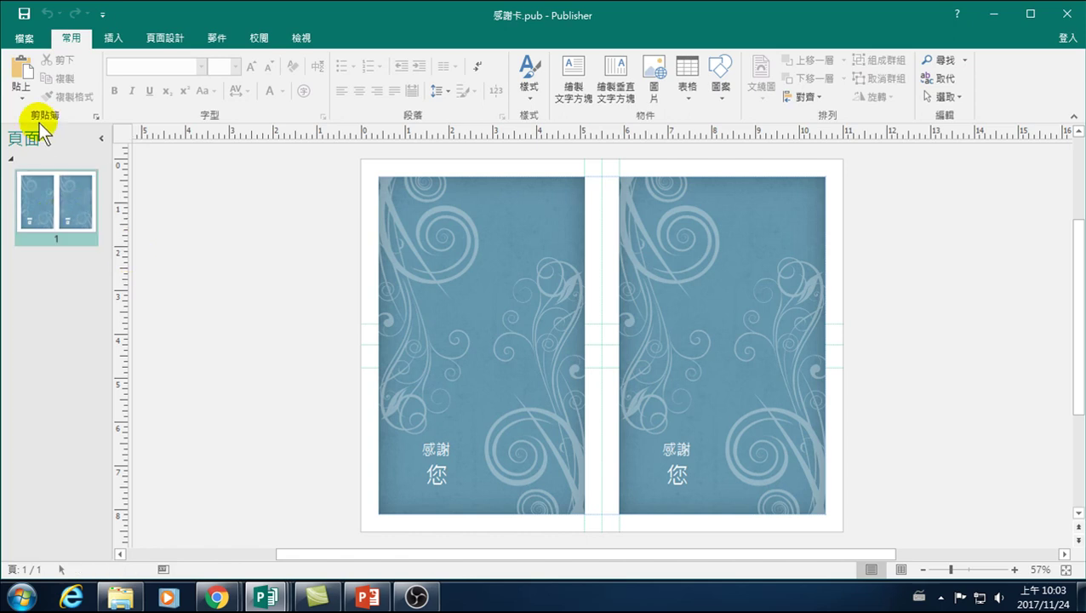
# Step: Open the publication's info page in File, close it, and reopen it
pyautogui.click(29, 43)
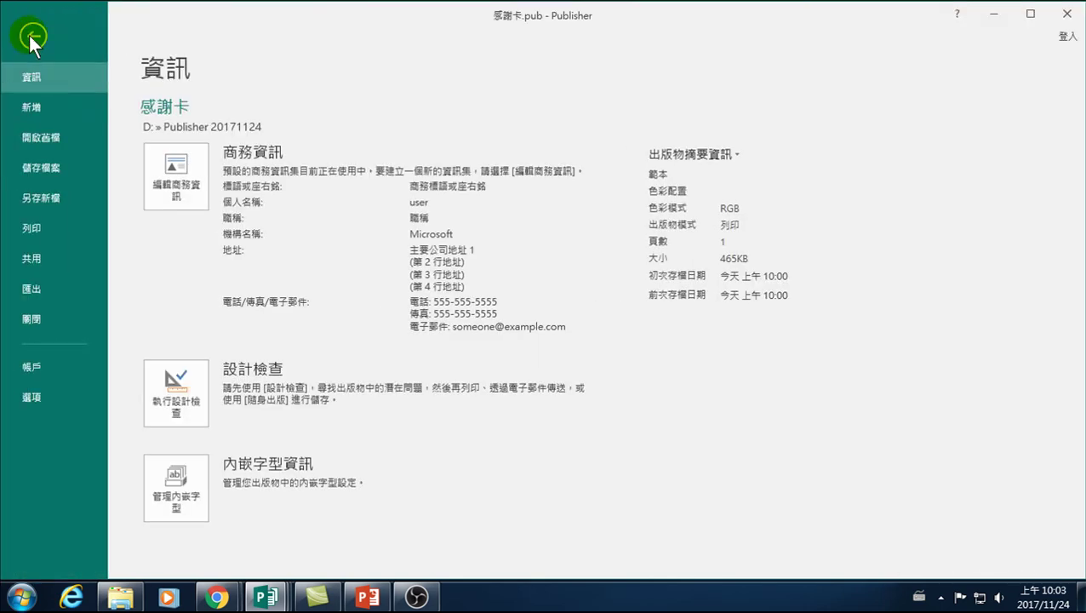
pyautogui.click(33, 35)
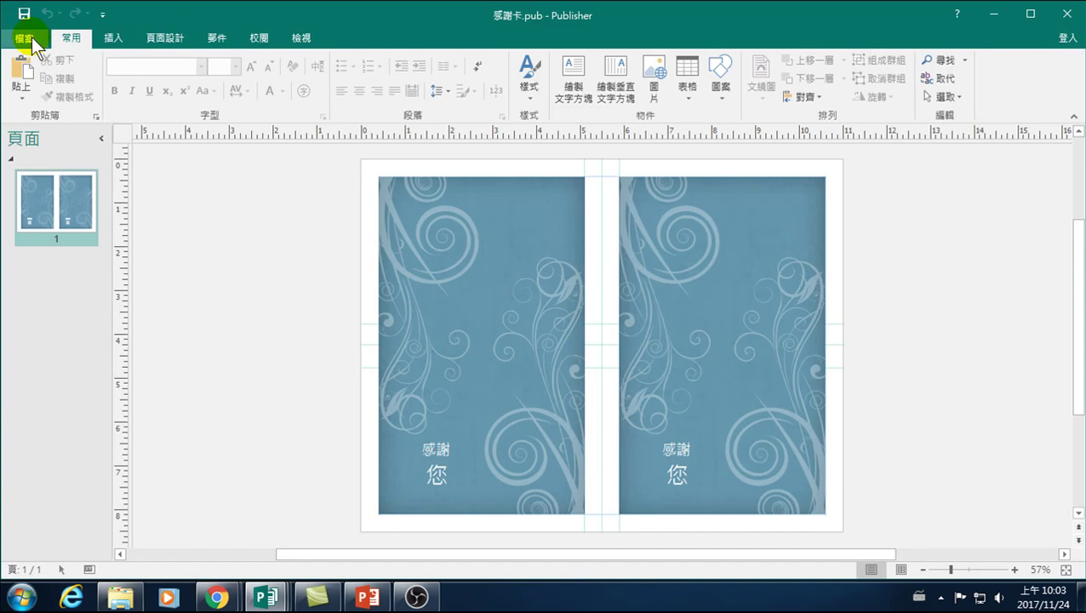
pyautogui.click(33, 36)
# Step: Browse the New templates and create a blank A4 portrait publication
pyautogui.click(38, 105)
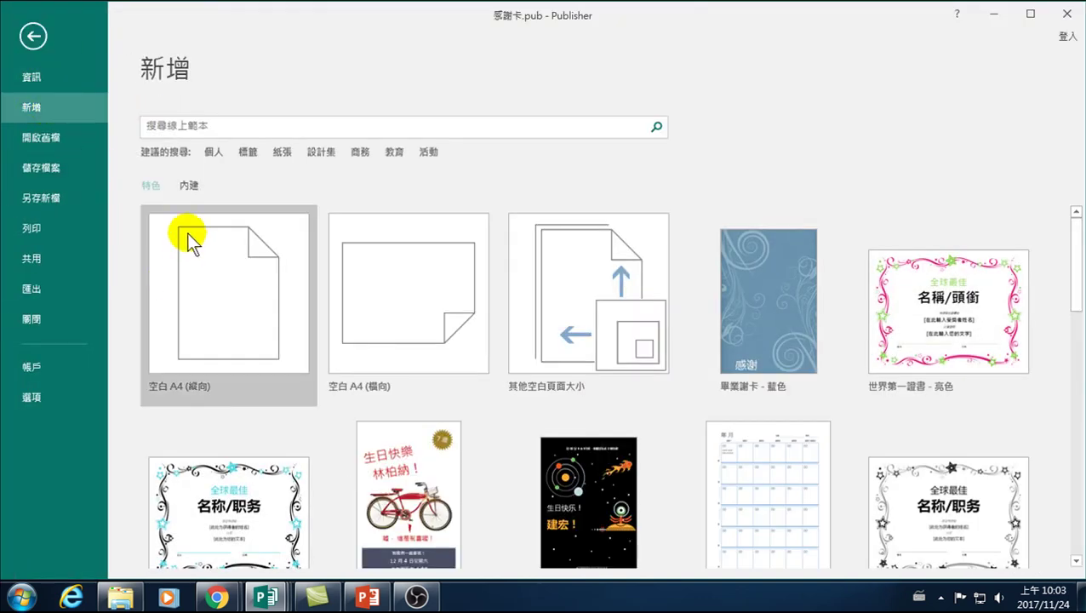
pyautogui.scroll(-1, 649, 327)
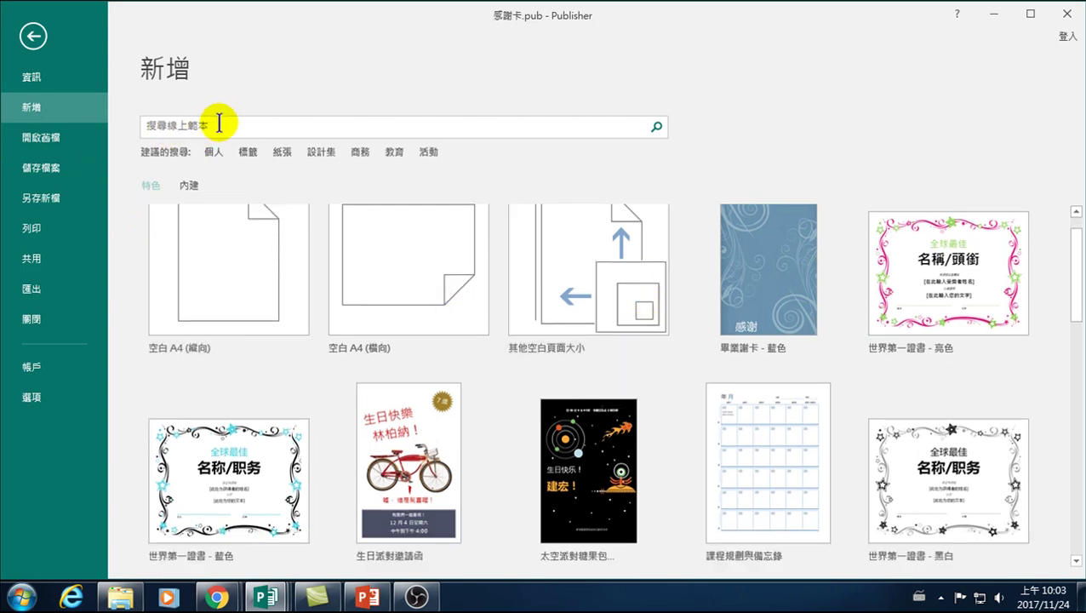
pyautogui.scroll(1, 239, 302)
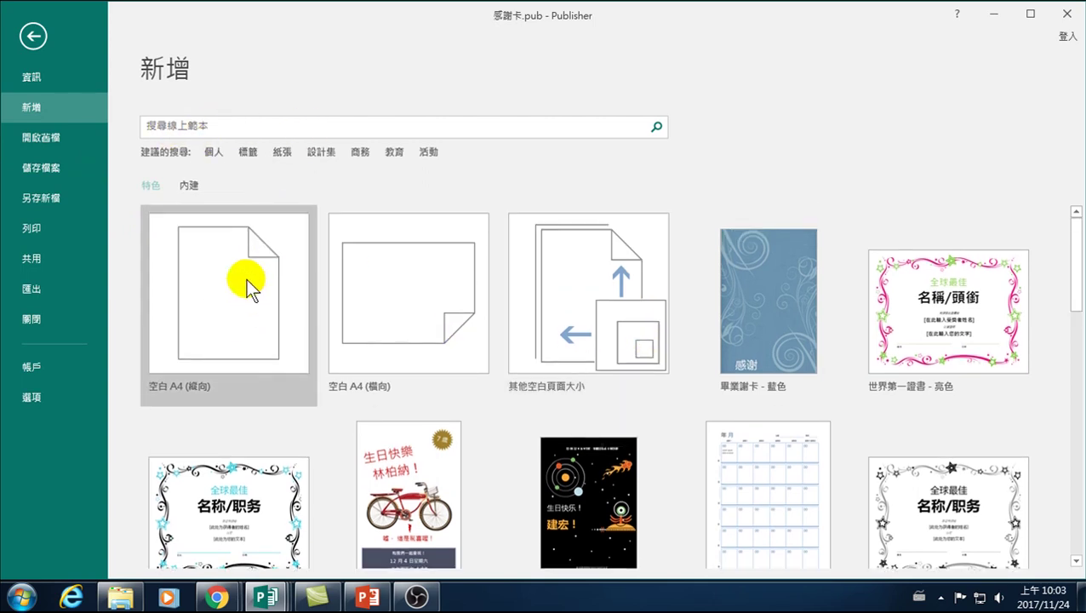
pyautogui.click(273, 365)
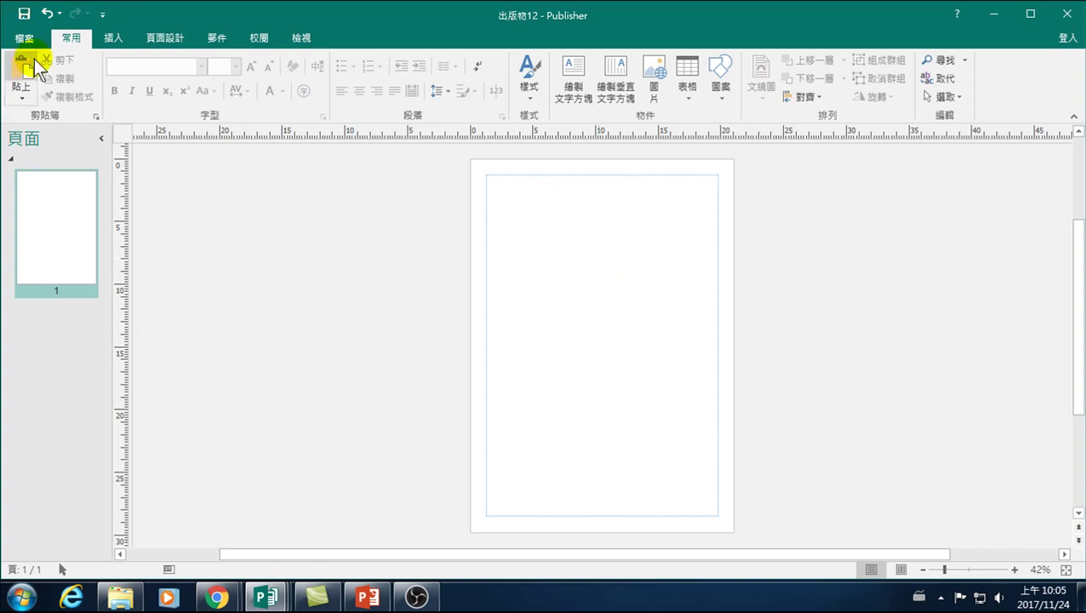
# Step: Draw a small text box near the page's top-left and type 背景 in it
pyautogui.click(113, 37)
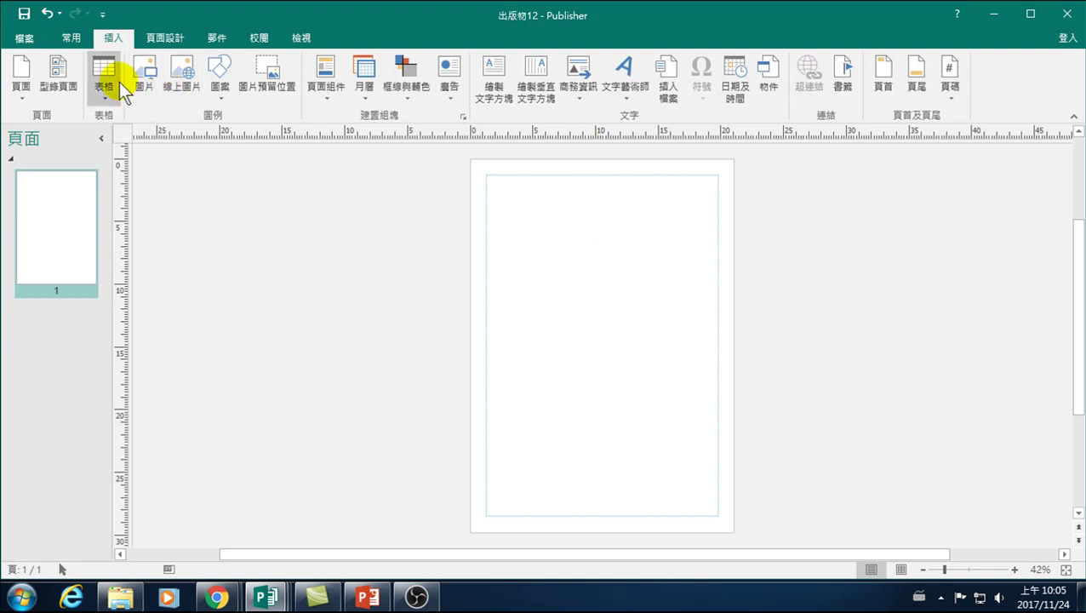
pyautogui.click(495, 77)
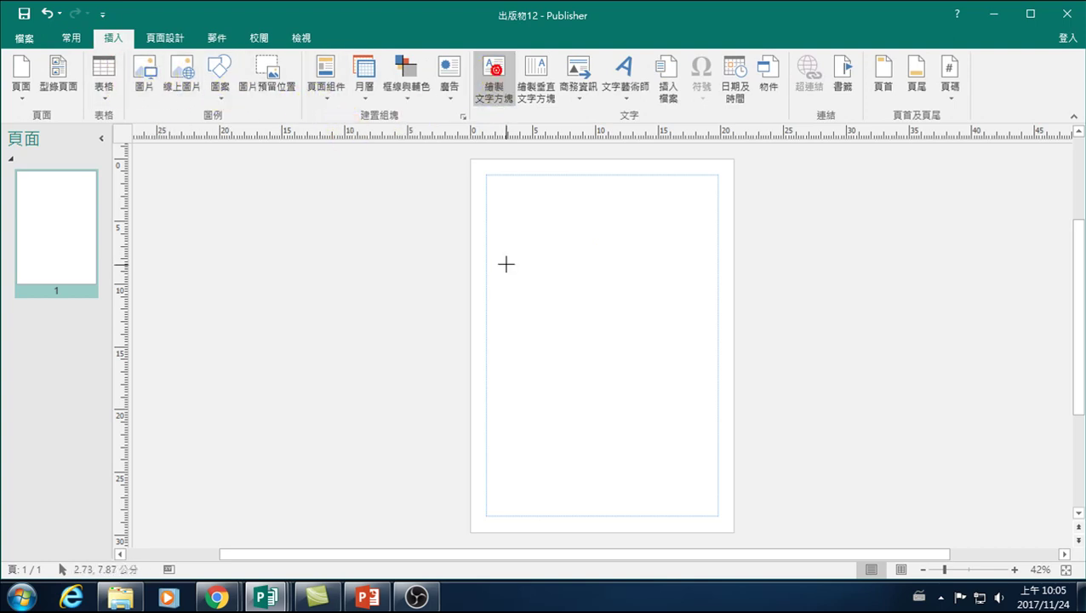
pyautogui.moveTo(509, 216); pyautogui.dragTo(554, 259)
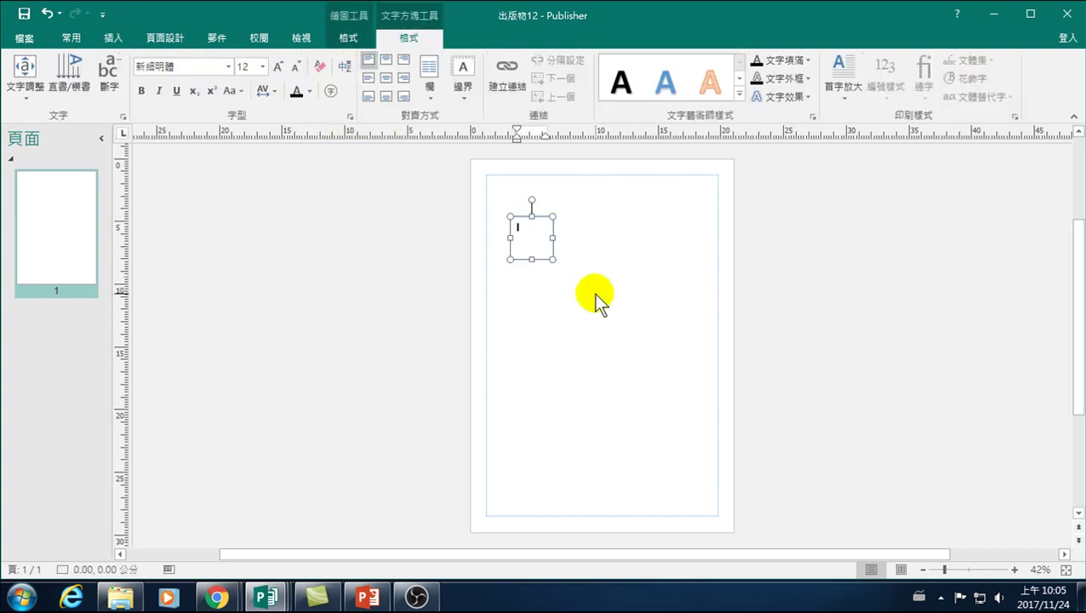
pyautogui.write('ru/3')
pyautogui.press('Down')
pyautogui.press('Down')
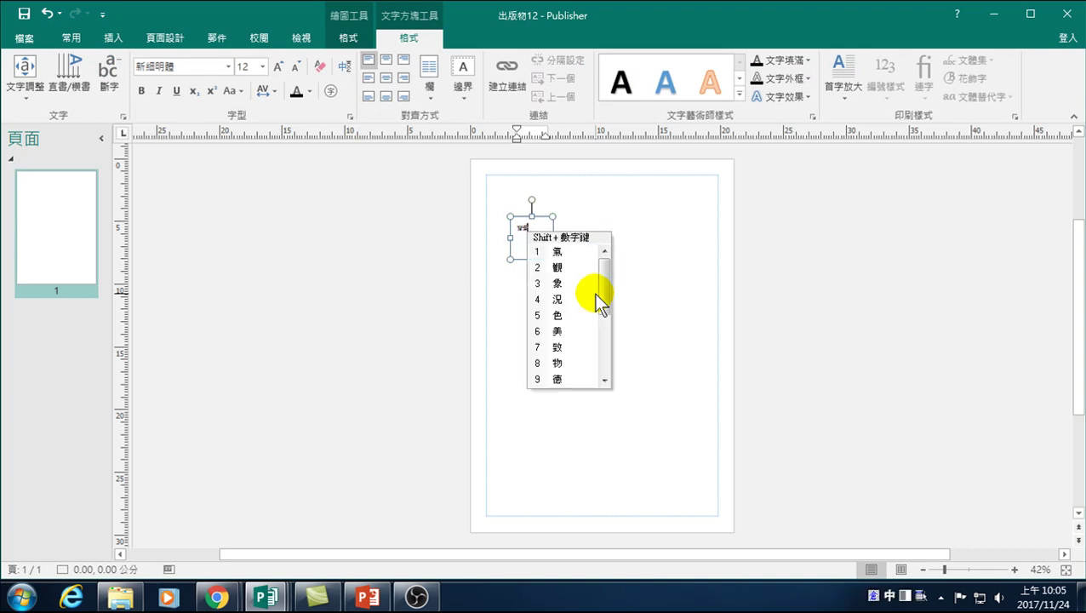
pyautogui.press('Return')
pyautogui.moveTo(553, 259); pyautogui.dragTo(509, 231)
# Step: Grow 背景 to size 36 and enlarge the box so it fits on one line
pyautogui.click(533, 231)
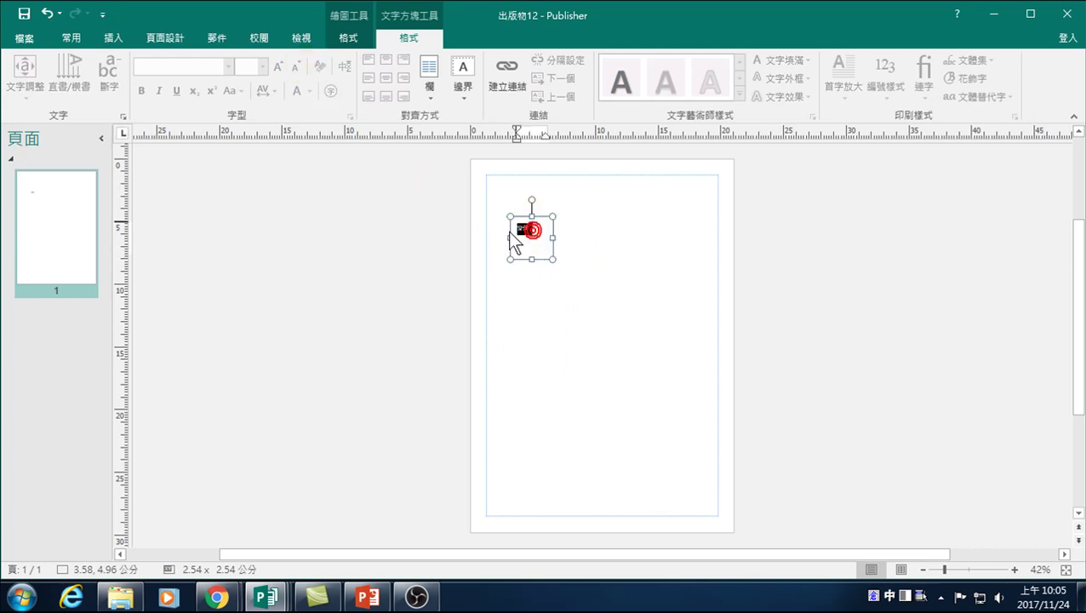
pyautogui.click(279, 66)
pyautogui.click(278, 65)
pyautogui.click(278, 65)
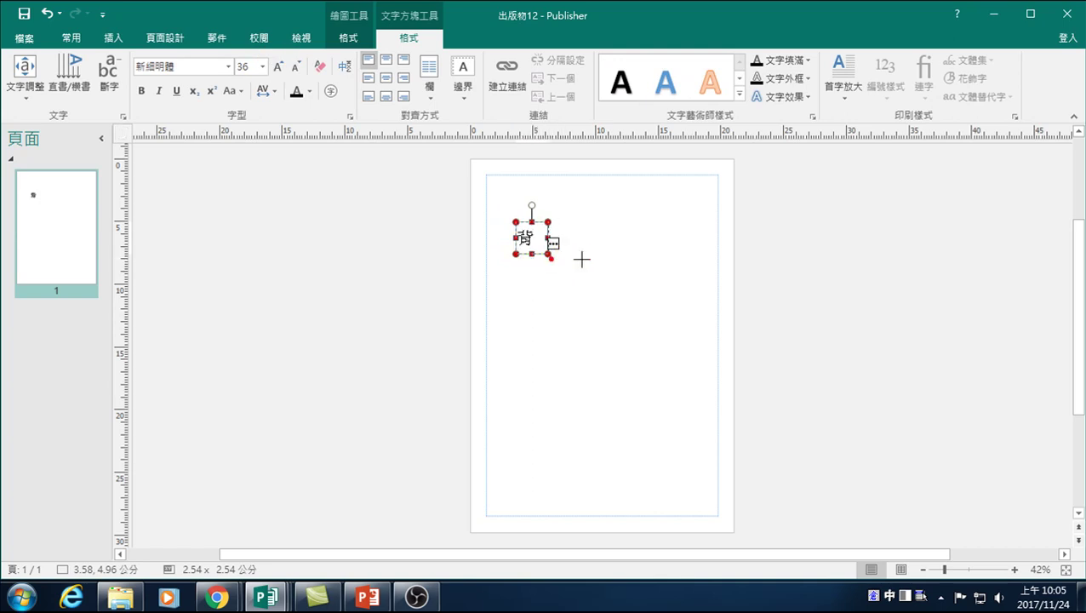
pyautogui.moveTo(551, 258); pyautogui.dragTo(679, 381)
pyautogui.click(552, 236)
# Step: Add 標題文字, 次標文字 and 圖片 on separate lines below 背景
pyautogui.press('Return')
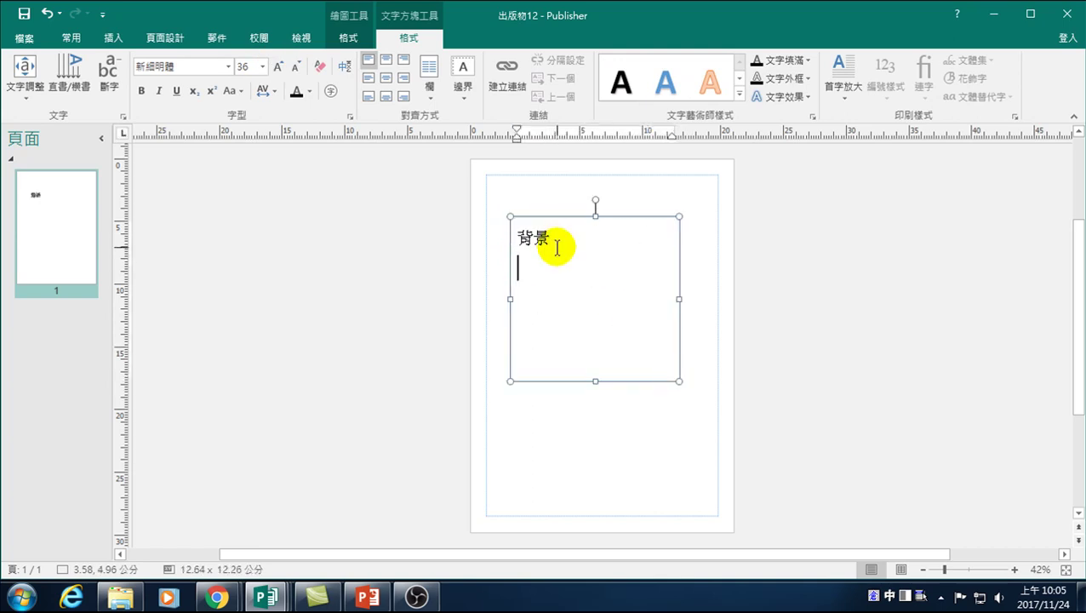
pyautogui.write('dm')
pyautogui.write('標題文字')
pyautogui.press('Return')
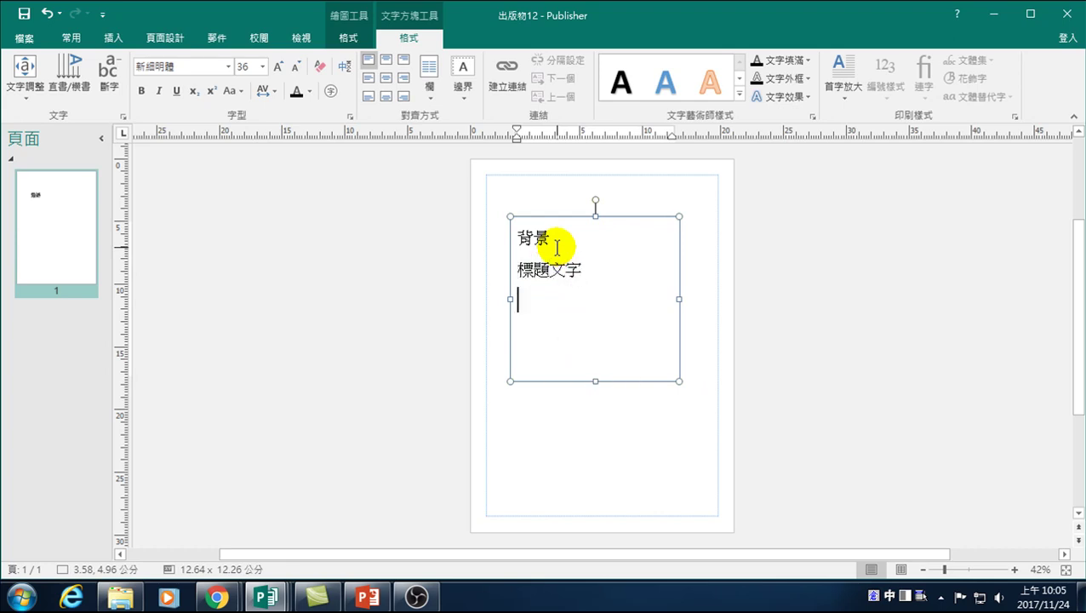
pyautogui.write('次標文字')
pyautogui.press('Return')
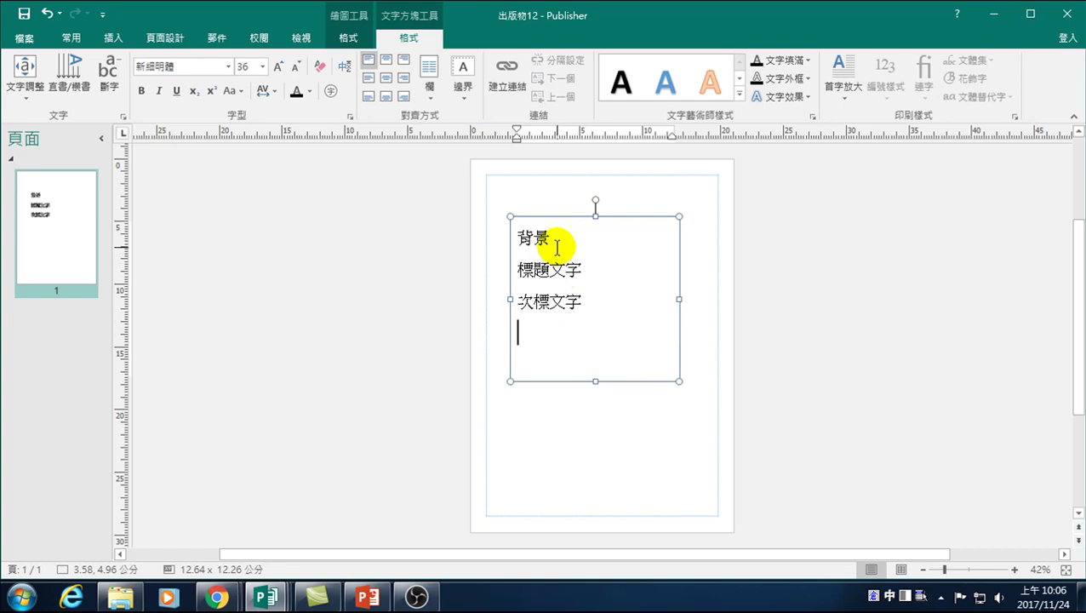
pyautogui.write('圖片')
pyautogui.press('Escape')
pyautogui.press('Escape')
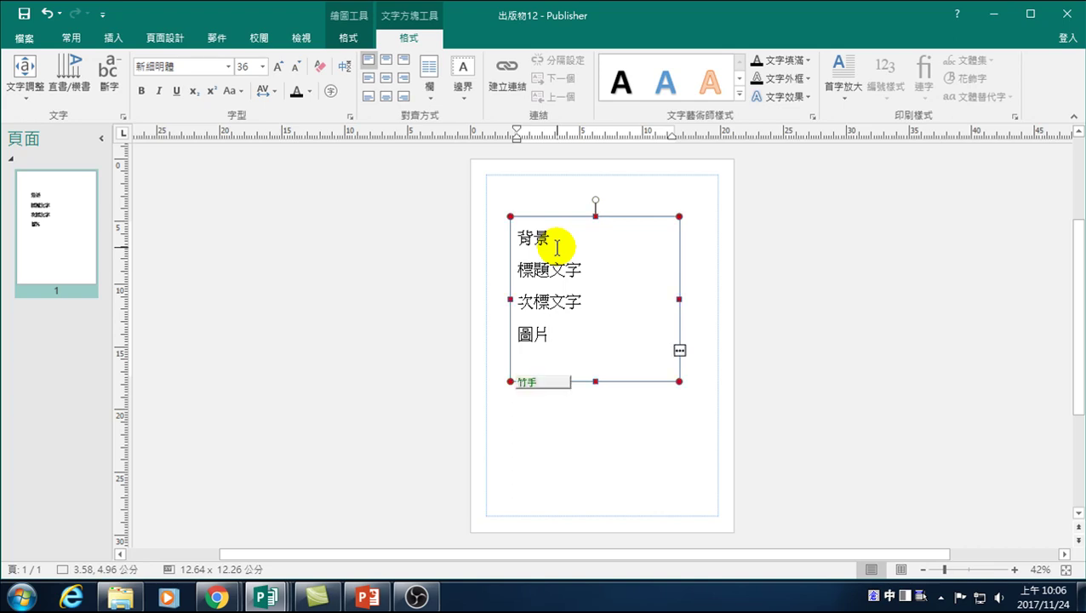
pyautogui.write('p')
pyautogui.press('space')
pyautogui.click(558, 247)
pyautogui.click(560, 353)
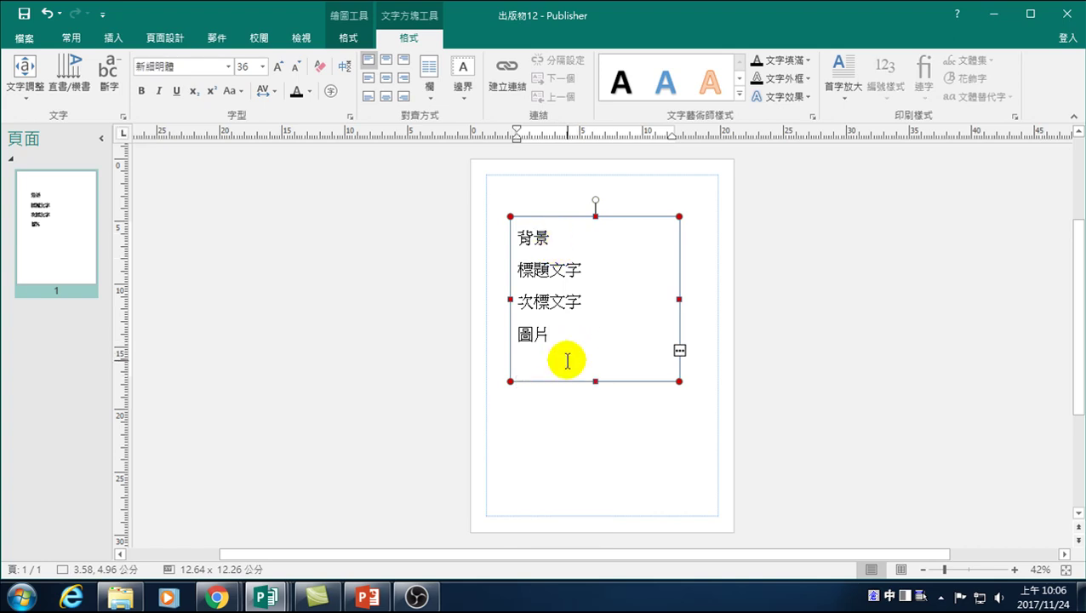
# Step: Remove the blank line and correct the fifth line from 其他物 1 to 其他物件
pyautogui.moveTo(595, 381); pyautogui.dragTo(594, 447)
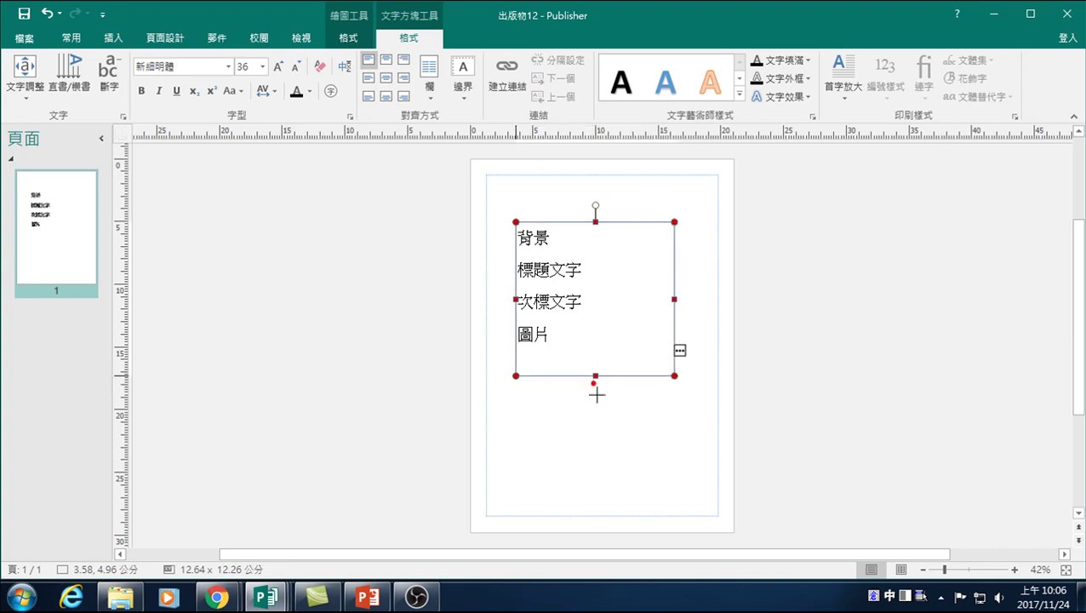
pyautogui.click(584, 405)
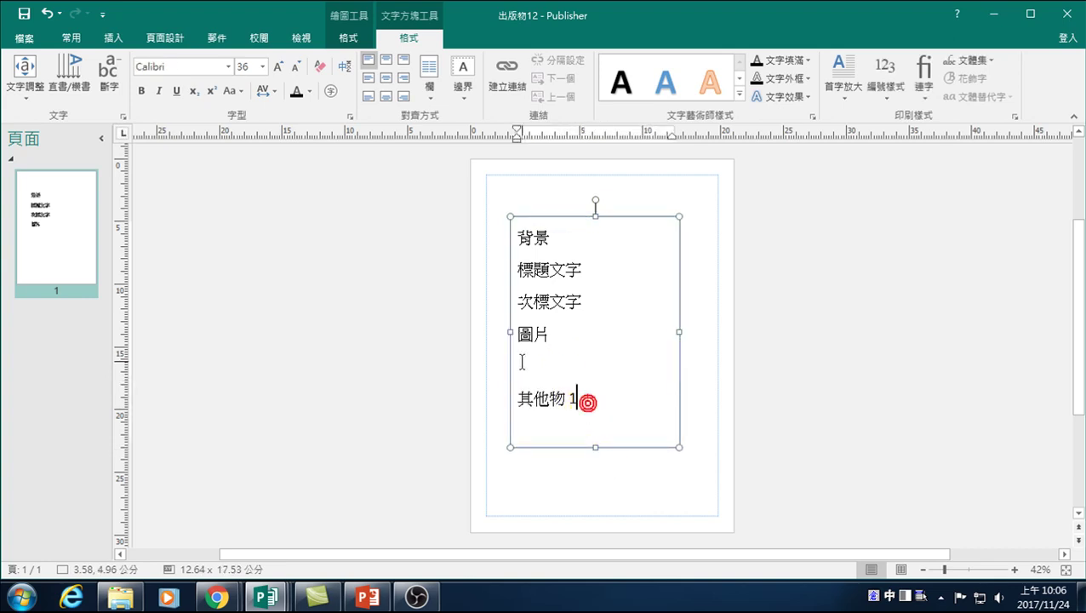
pyautogui.press('Delete')
pyautogui.doubleClick(573, 366)
pyautogui.press('Delete')
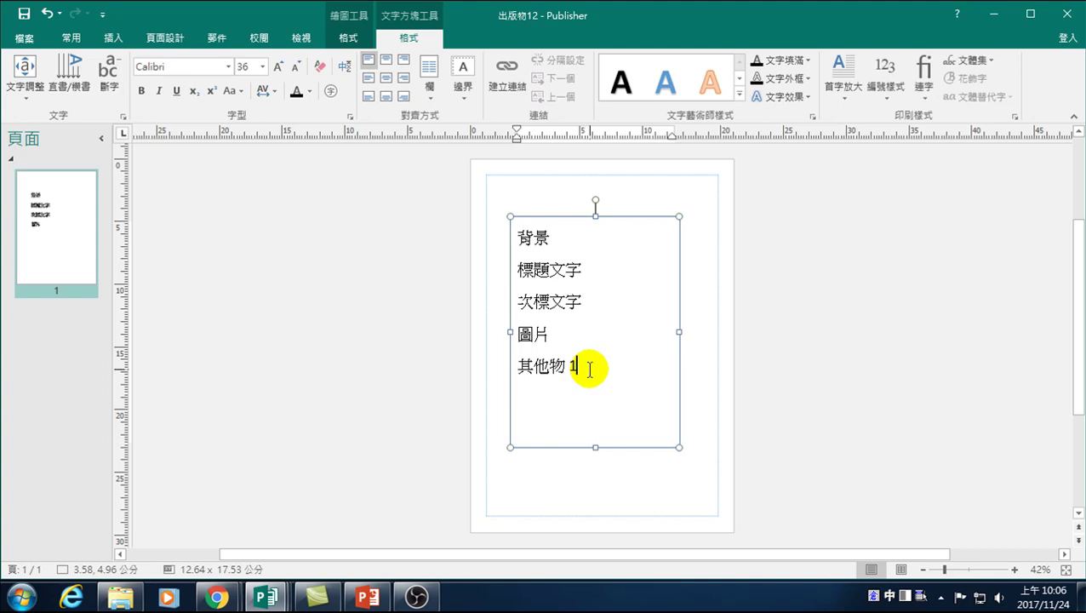
pyautogui.write('件')
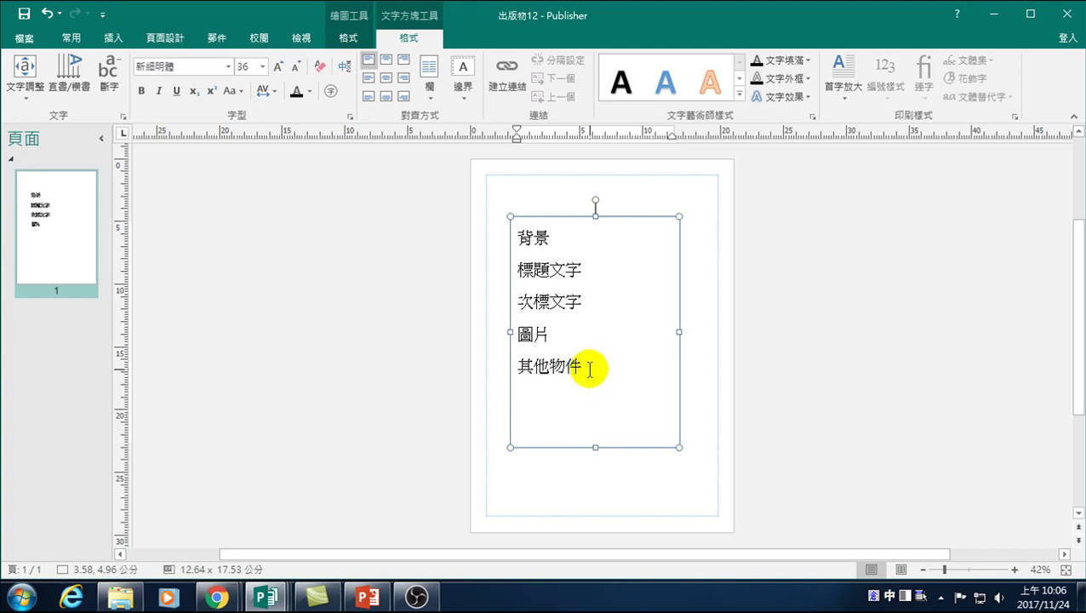
# Step: Resize the text box to 14.80 × 17.84 cm so all five lines show
pyautogui.click(820, 336)
pyautogui.click(615, 332)
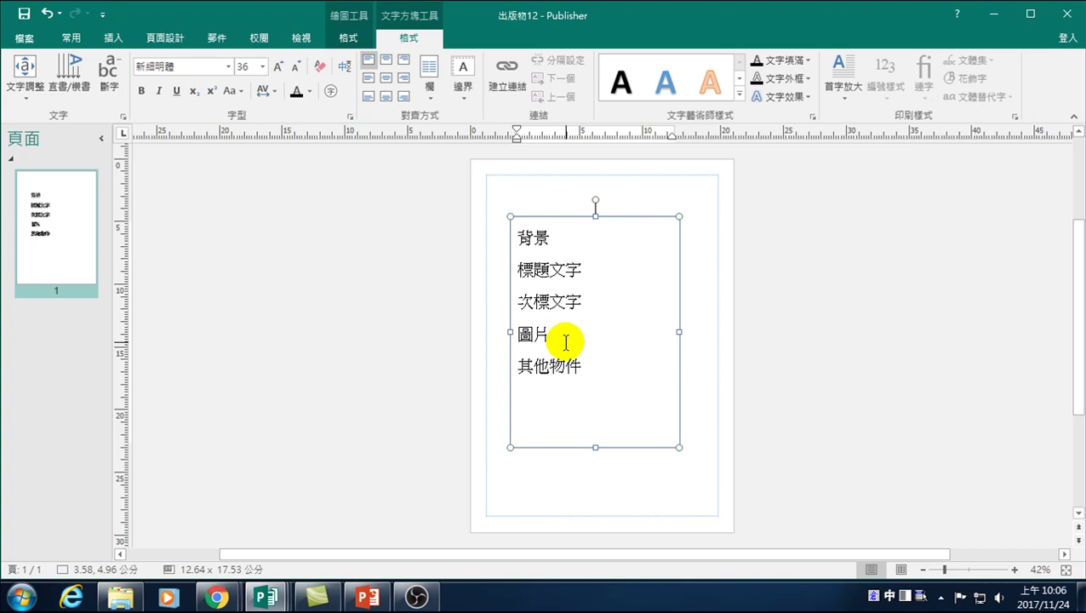
pyautogui.moveTo(679, 447); pyautogui.dragTo(644, 355)
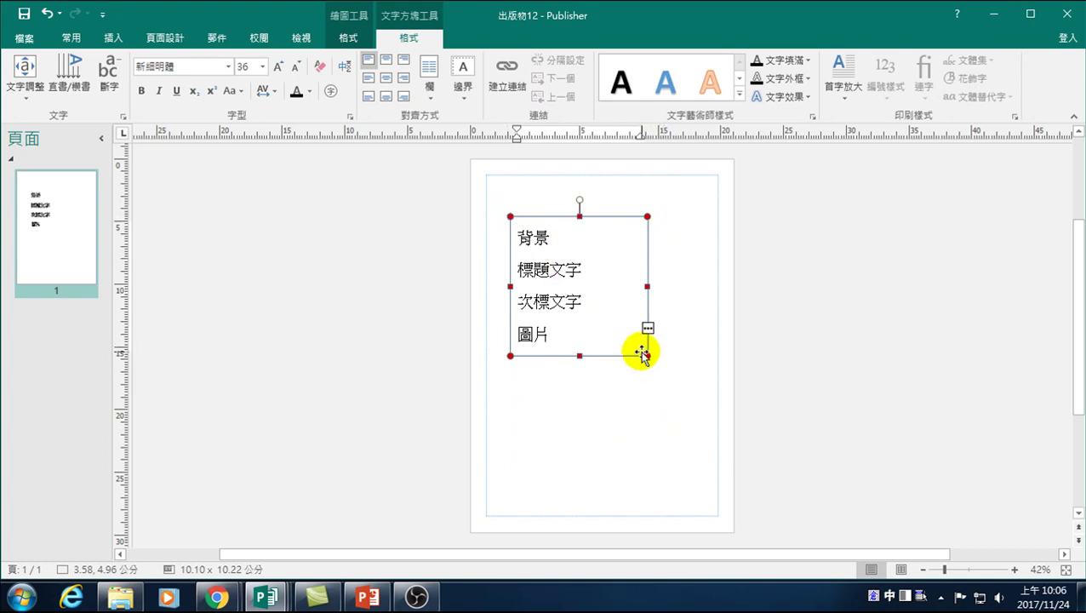
pyautogui.moveTo(645, 354)
pyautogui.mouseDown()
pyautogui.moveTo(698, 432)
pyautogui.moveTo(698, 451)
pyautogui.mouseUp()
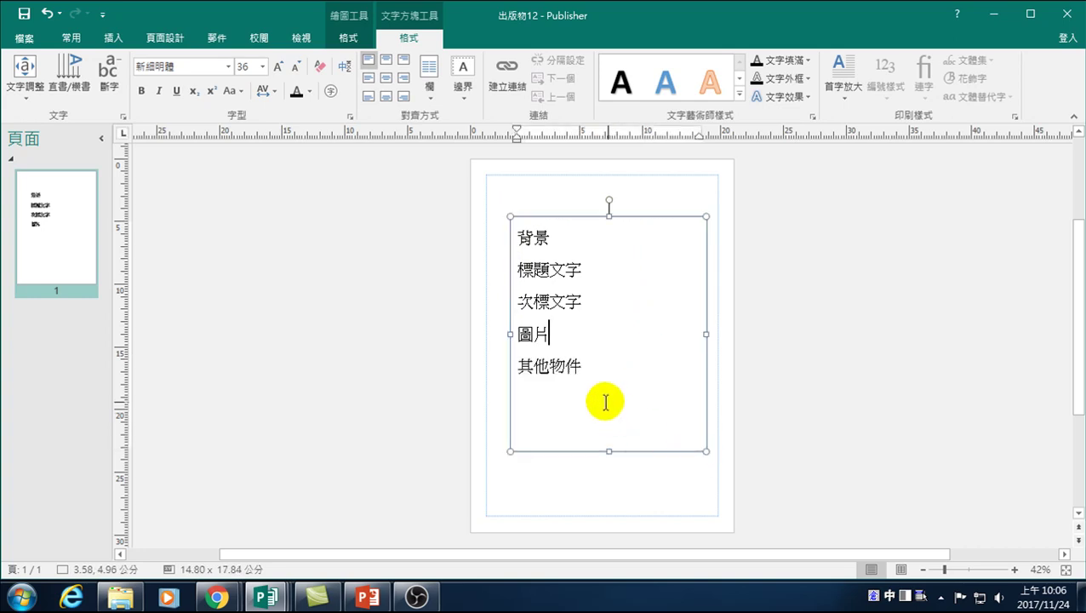